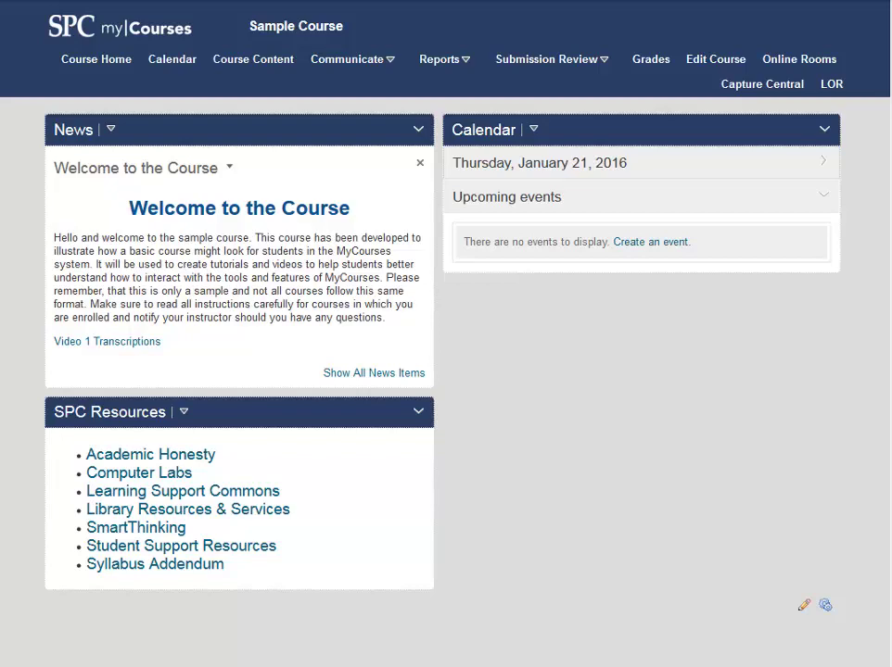
Go to Course Content and open Module 1 with its Week One introduction, discussion and quiz
{"action": "left_click", "coordinate": [252, 76]}
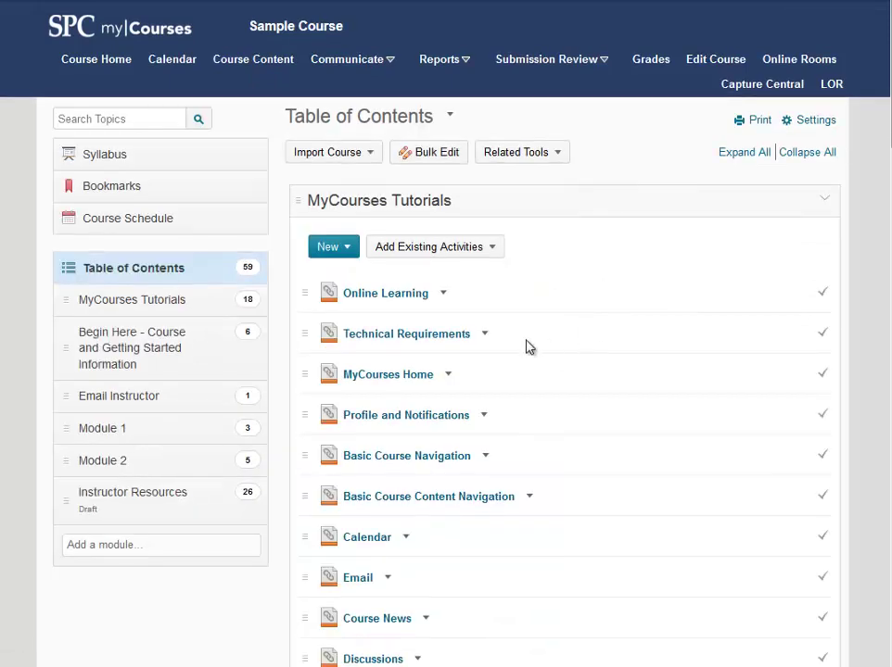
{"action": "left_click", "coordinate": [219, 438]}
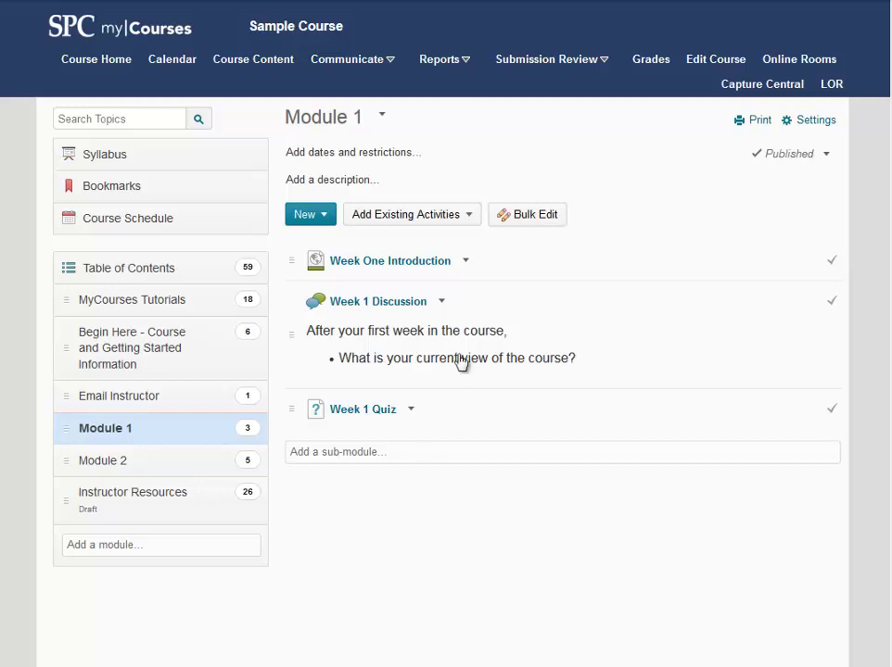
Create a Module 1 release condition: score on the Course Syllabus Quiz equal to 100%
{"action": "left_click", "coordinate": [374, 164]}
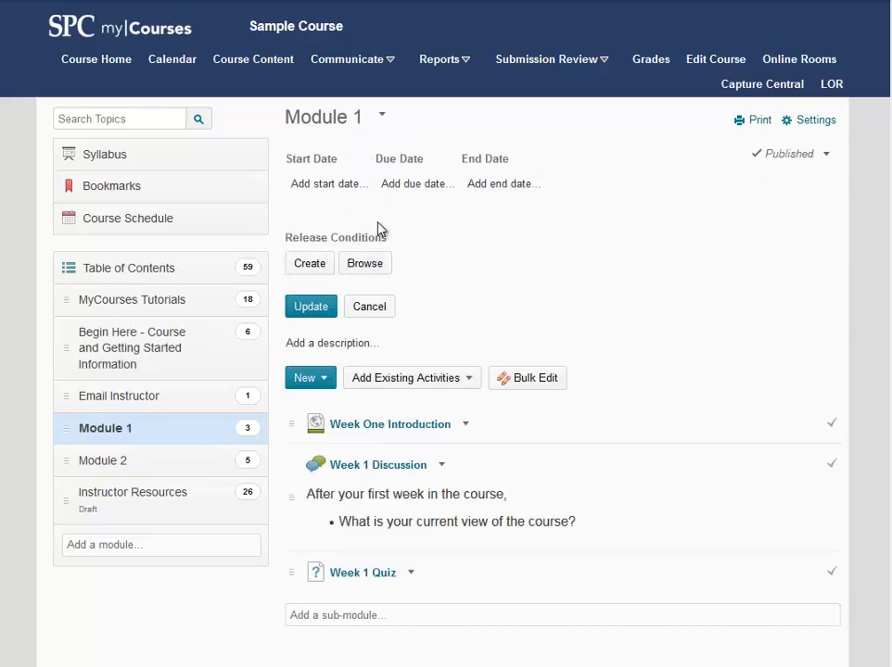
{"action": "left_click", "coordinate": [310, 265]}
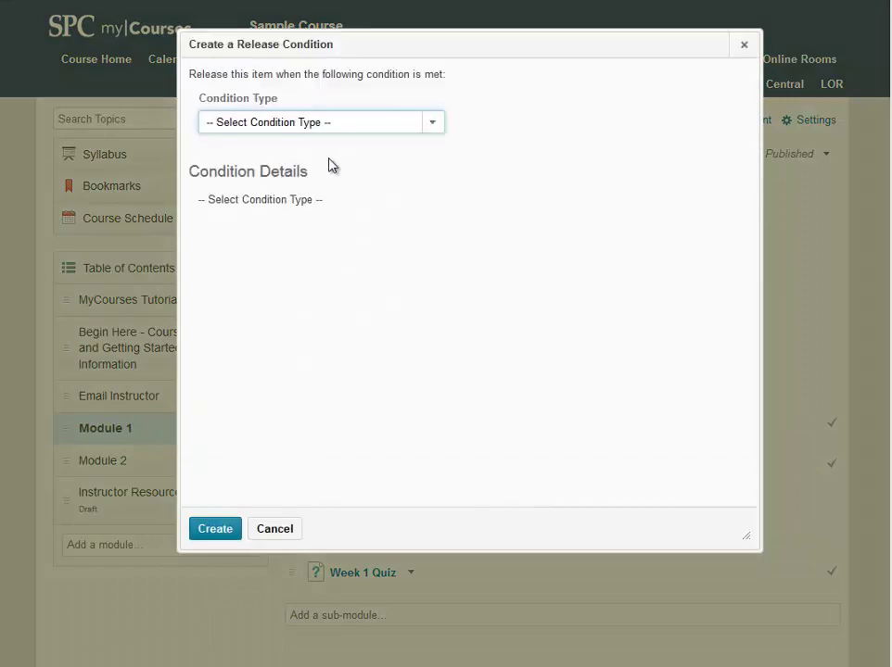
{"action": "left_click", "coordinate": [315, 124]}
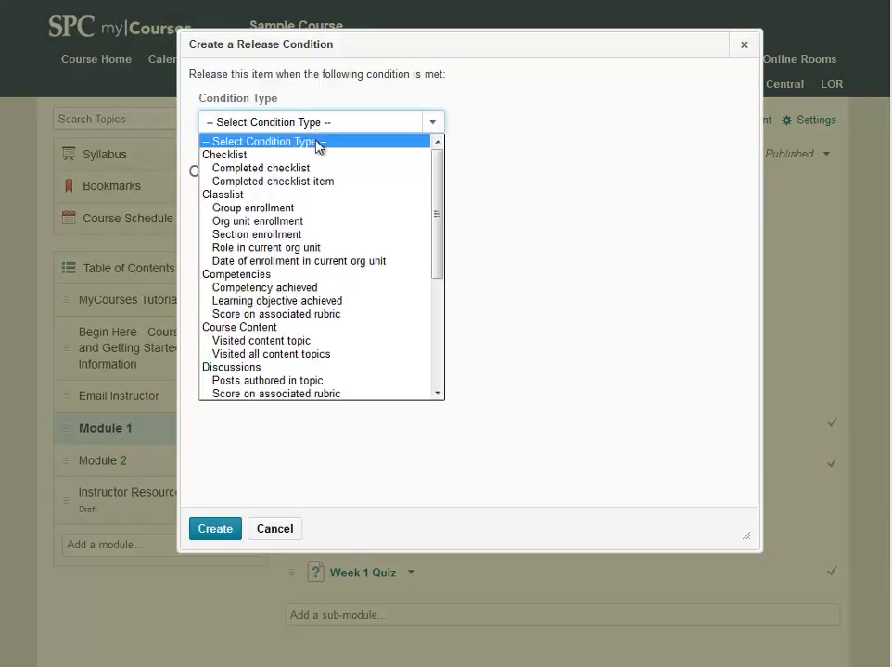
{"action": "scroll", "coordinate": [316, 231], "scroll_direction": "down", "scroll_amount": 5}
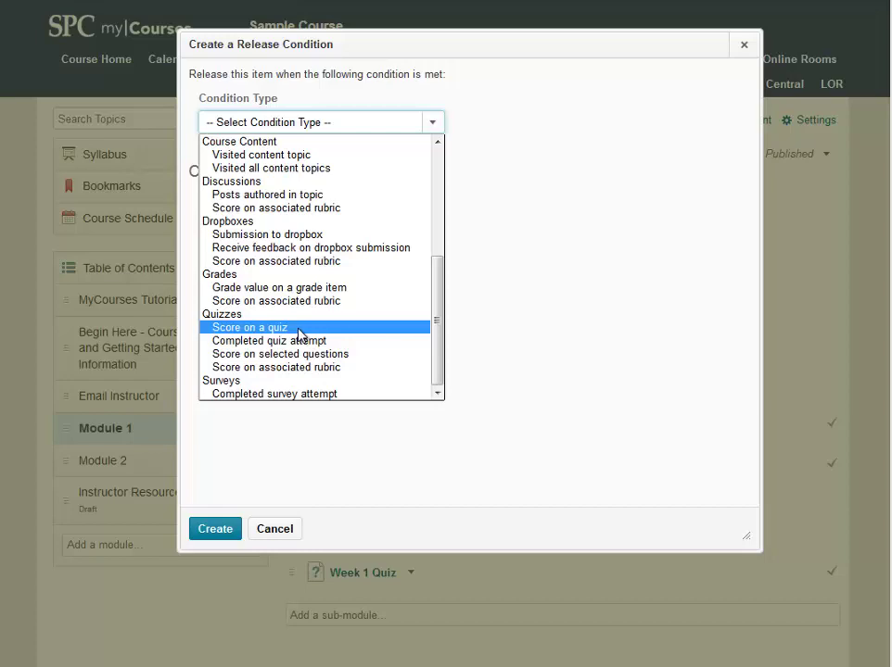
{"action": "left_click", "coordinate": [299, 329]}
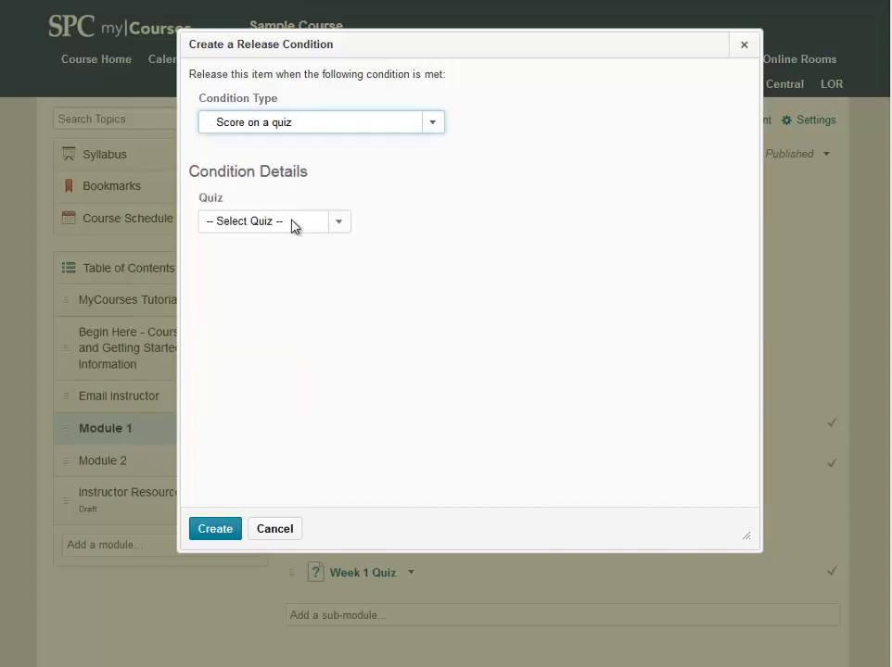
{"action": "left_click", "coordinate": [295, 222]}
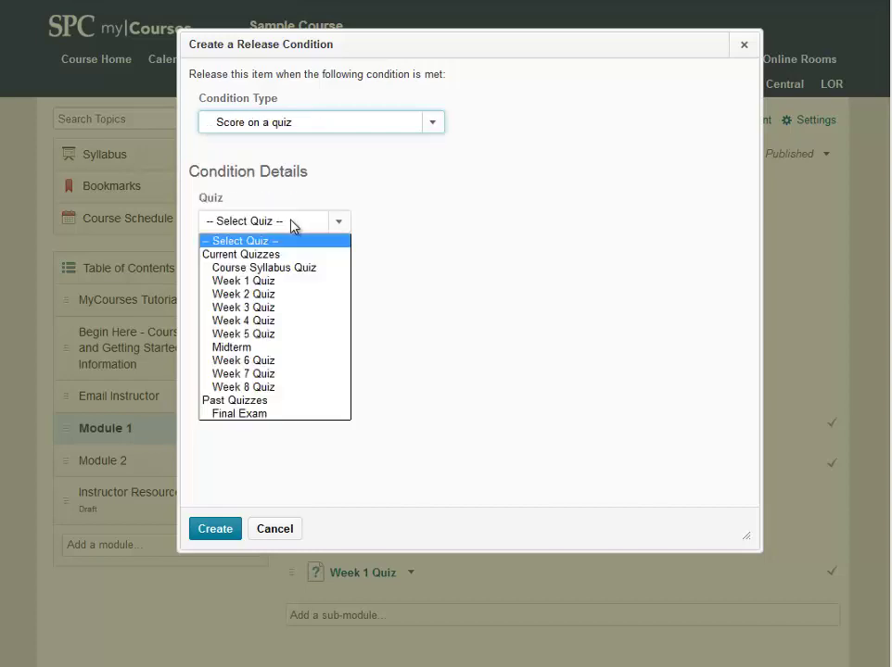
{"action": "left_click", "coordinate": [295, 268]}
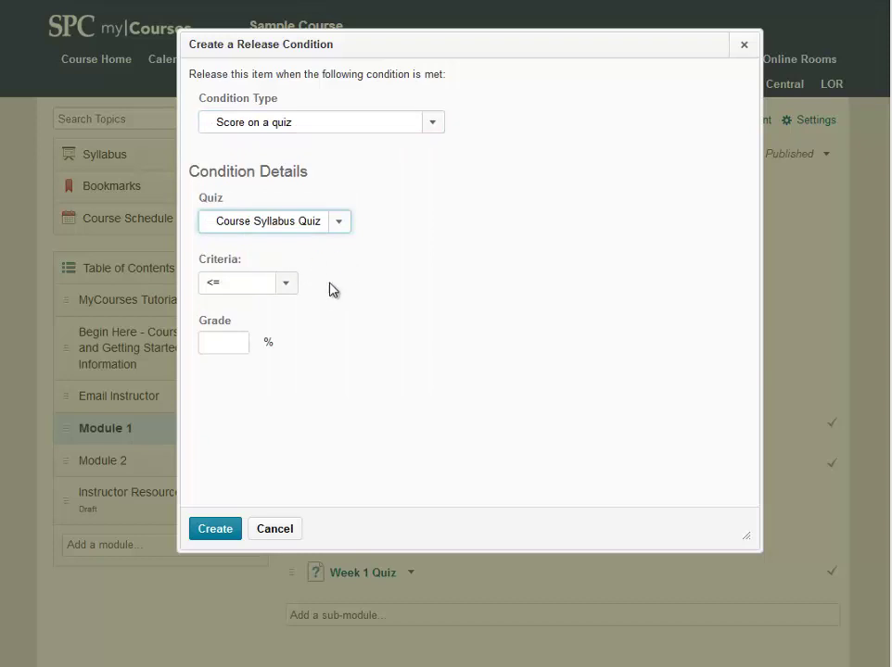
{"action": "left_click", "coordinate": [274, 288]}
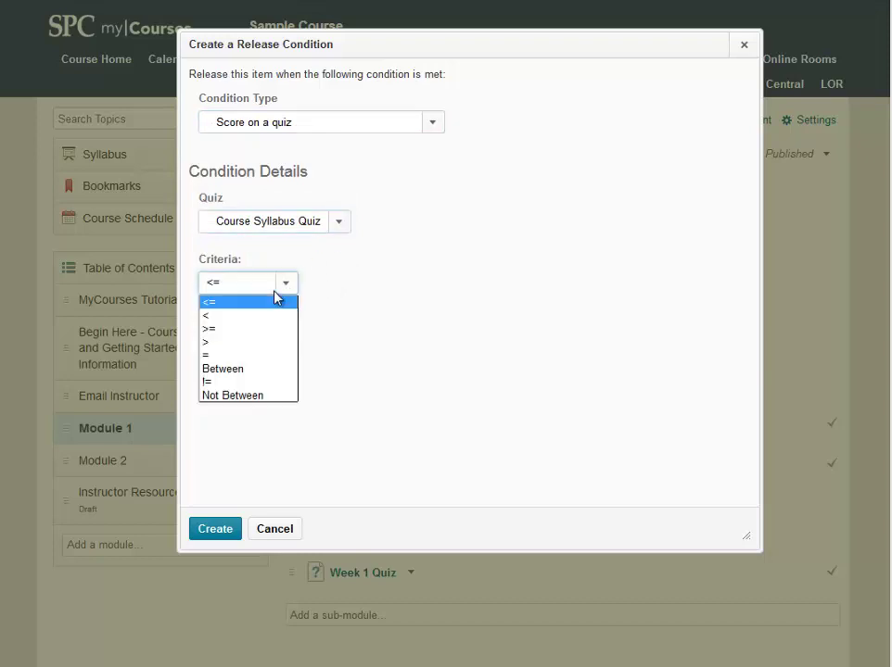
{"action": "left_click", "coordinate": [262, 358]}
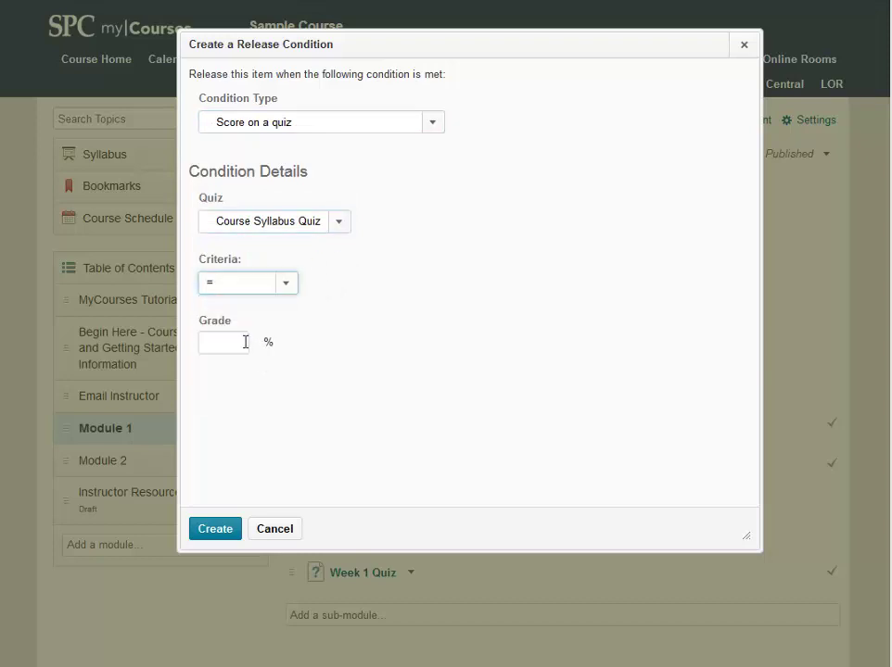
{"action": "left_click", "coordinate": [245, 343]}
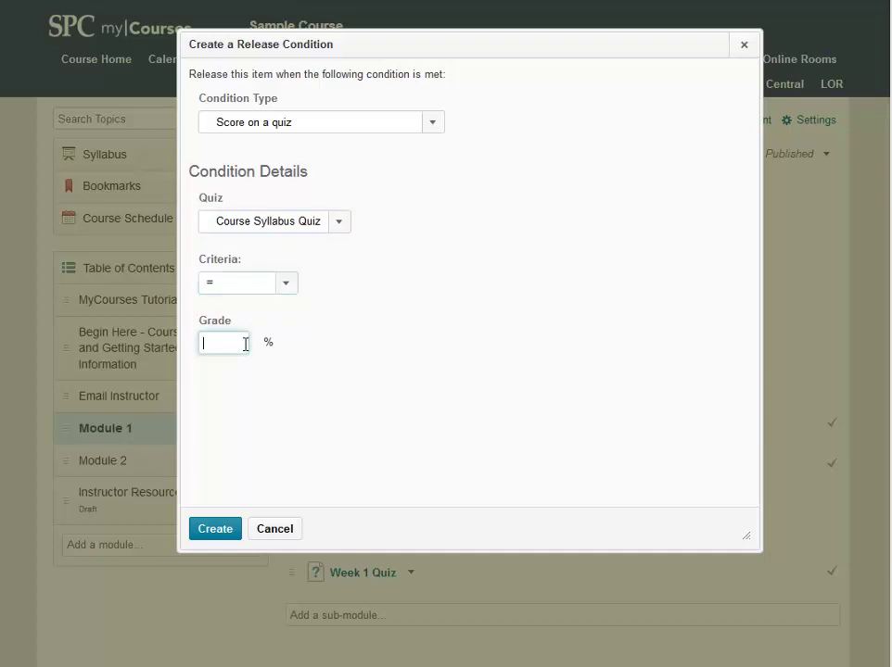
{"action": "type", "text": "100"}
{"action": "left_click", "coordinate": [220, 535]}
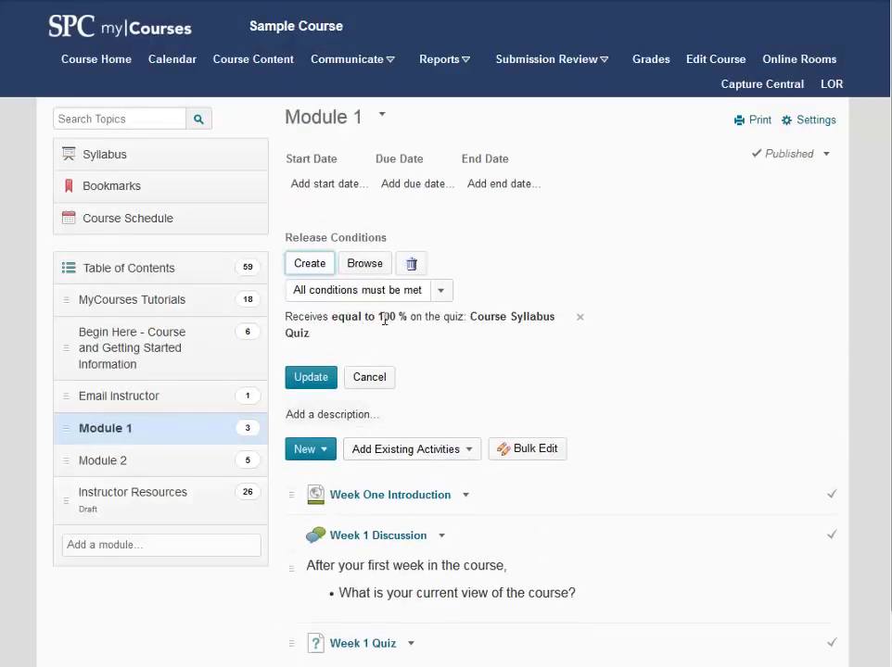
Update Module 1 to save its 100% Course Syllabus Quiz condition, reopening and updating again
{"action": "left_click", "coordinate": [309, 380]}
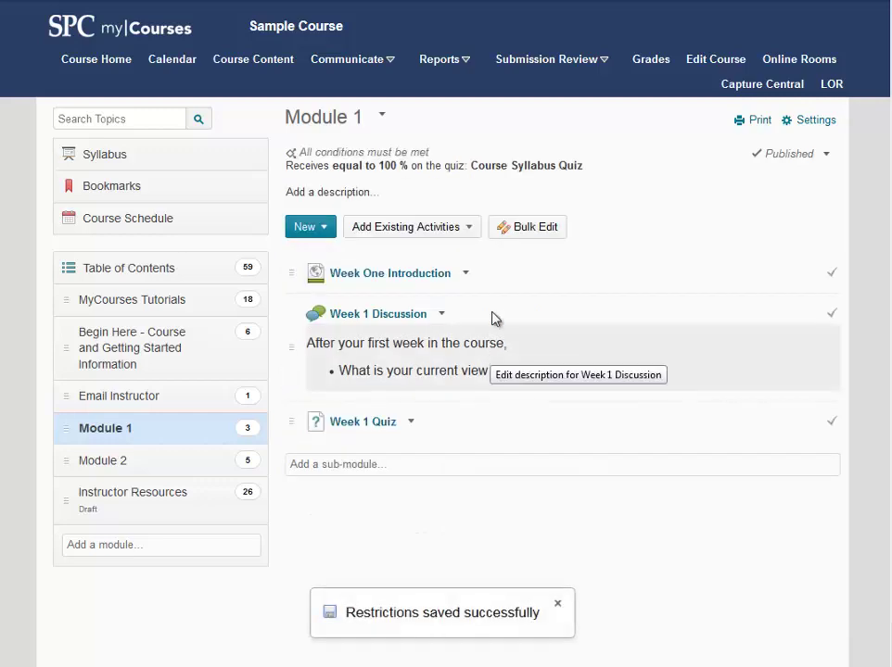
{"action": "left_click", "coordinate": [430, 164]}
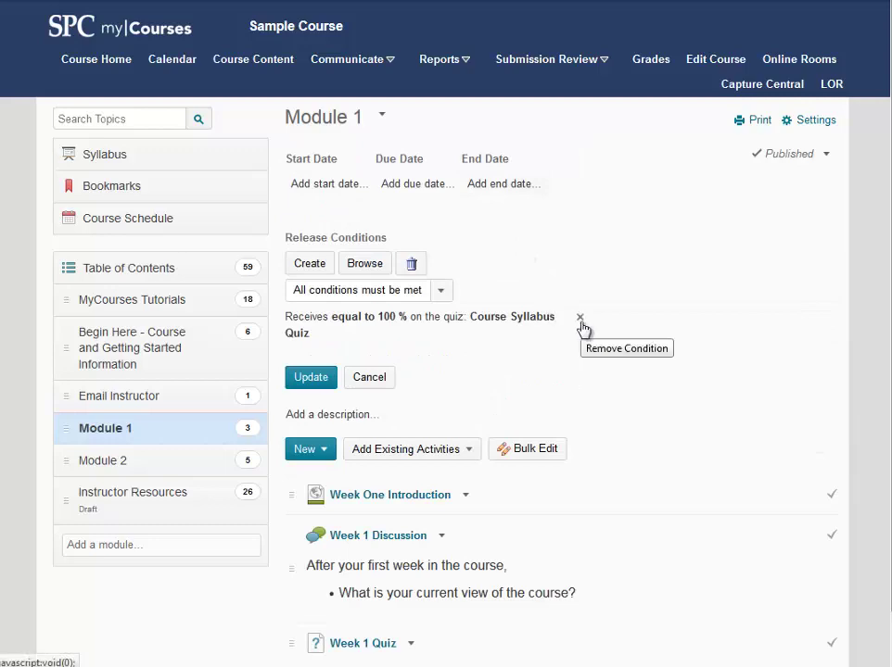
{"action": "left_click", "coordinate": [311, 378]}
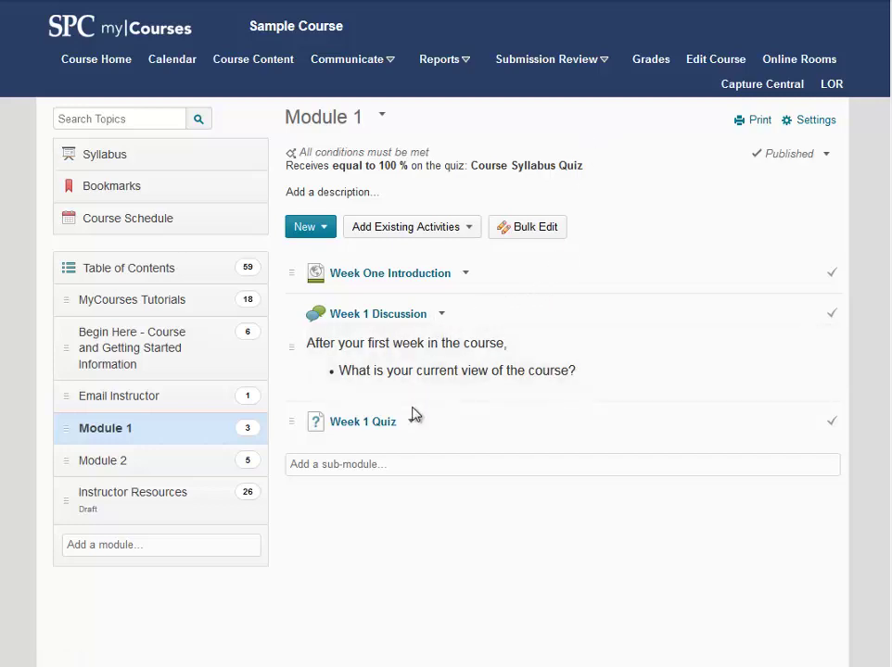
Attach the existing 100% Course Syllabus Quiz condition to Week 1 Discussion and save it
{"action": "left_click", "coordinate": [442, 315]}
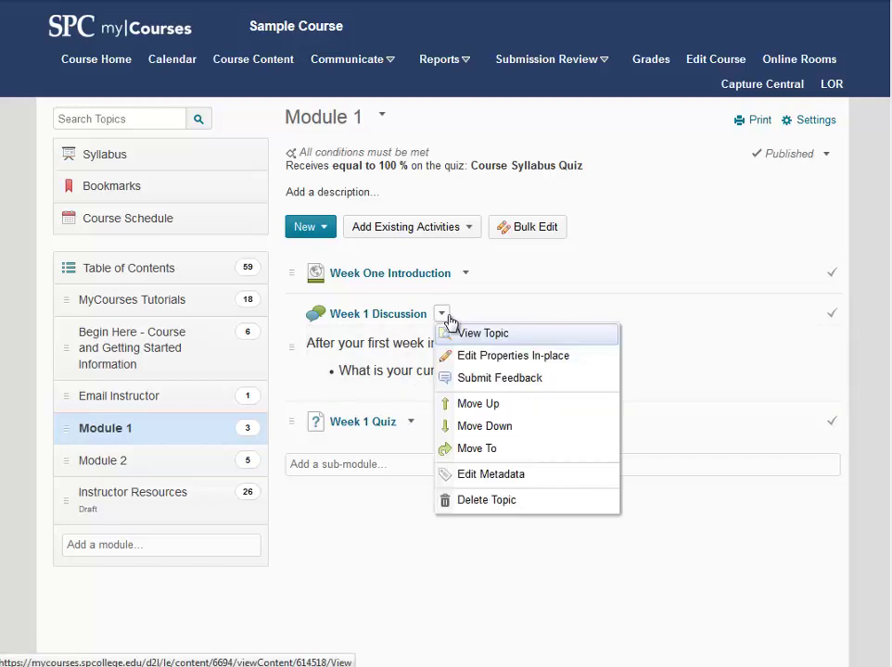
{"action": "left_click", "coordinate": [491, 358]}
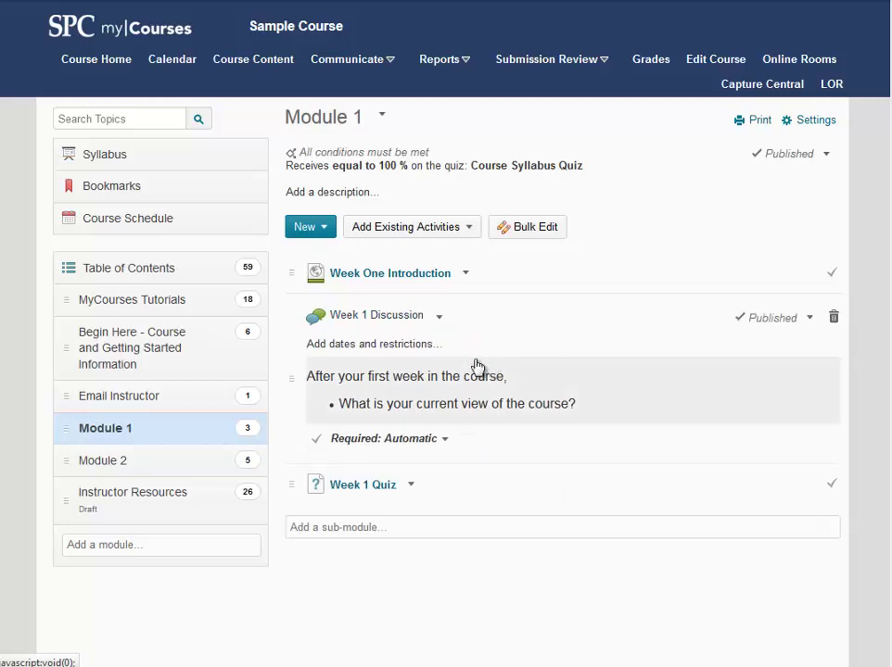
{"action": "left_click", "coordinate": [365, 354]}
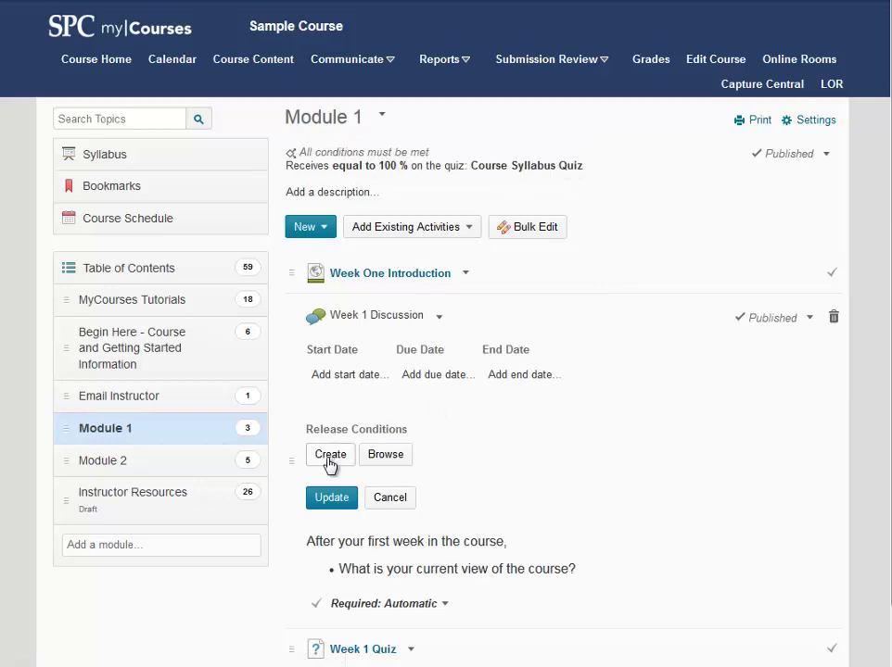
{"action": "left_click", "coordinate": [388, 457]}
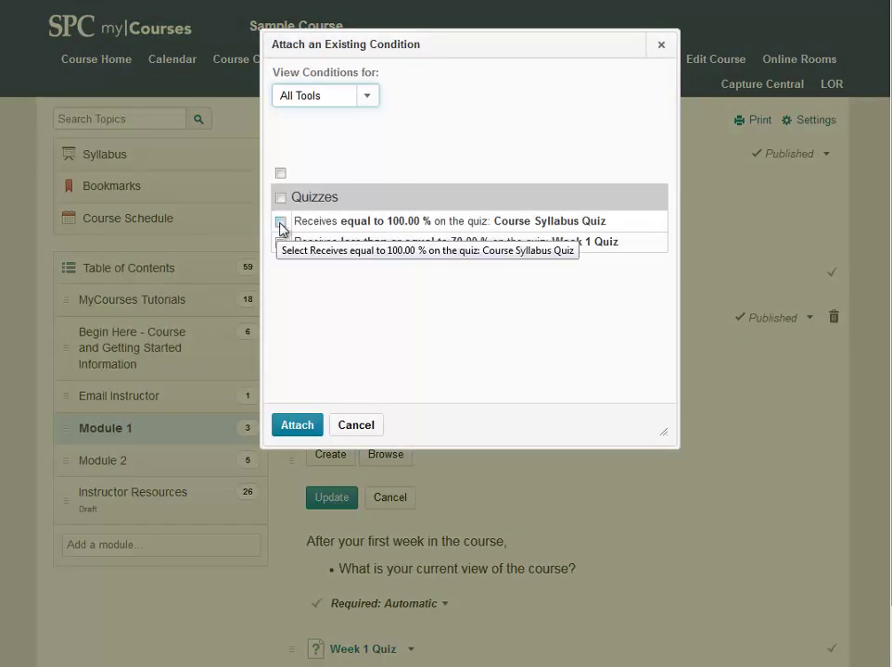
{"action": "left_click", "coordinate": [280, 224]}
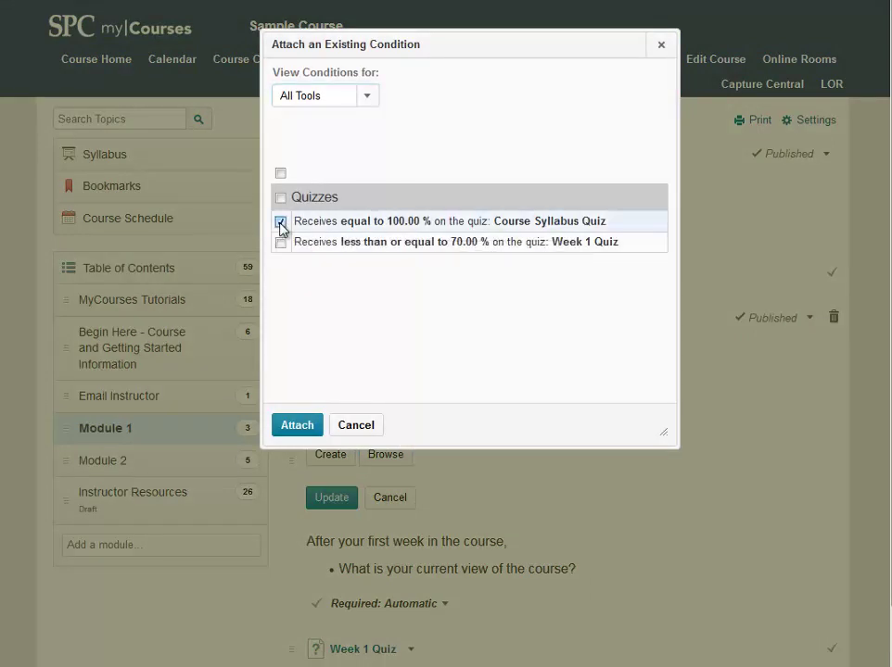
{"action": "left_click", "coordinate": [294, 426]}
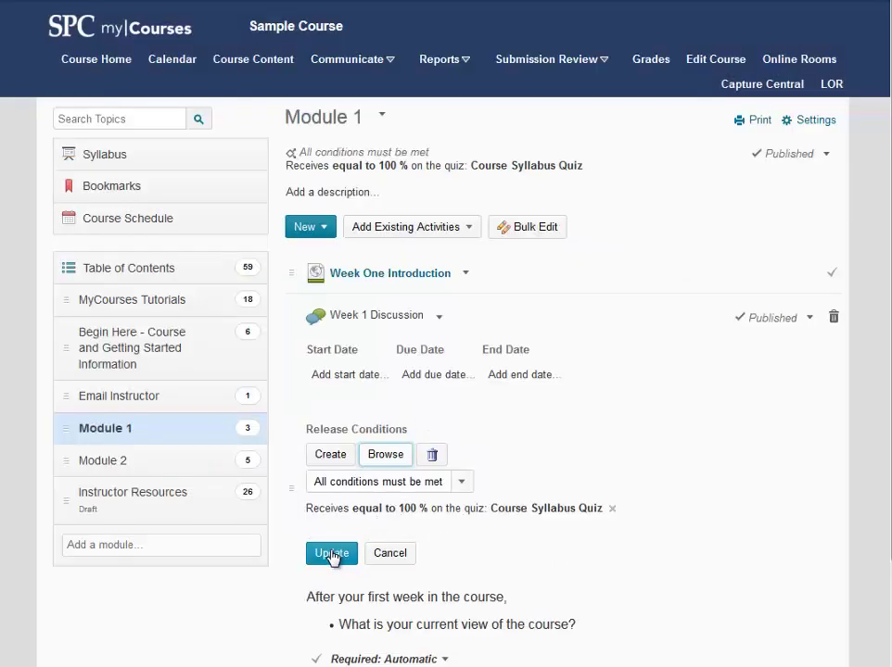
{"action": "left_click", "coordinate": [332, 555]}
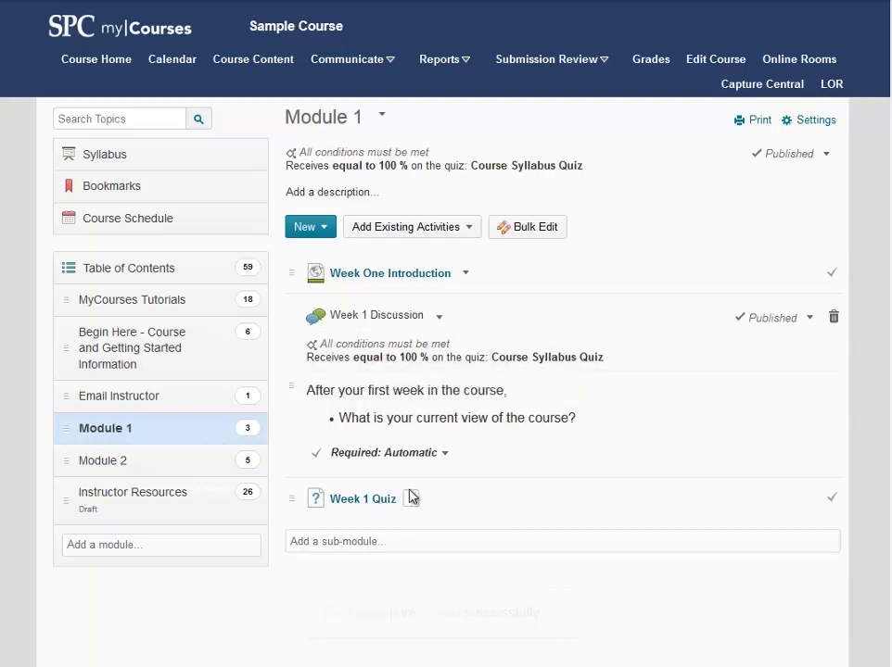
{"action": "left_click", "coordinate": [411, 501]}
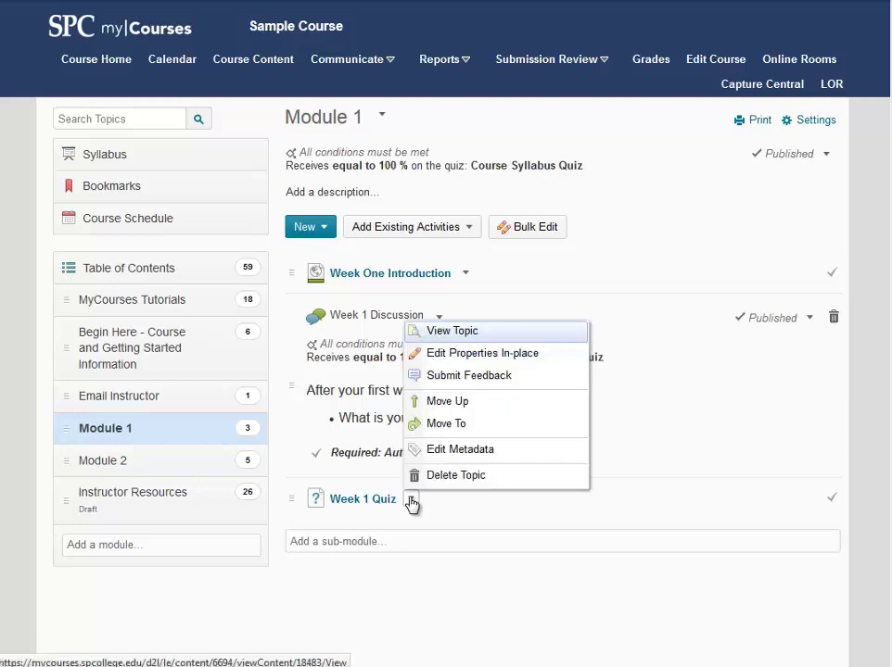
Attach the 100% Course Syllabus Quiz condition to the Week 1 Quiz and save it
{"action": "left_click", "coordinate": [431, 355]}
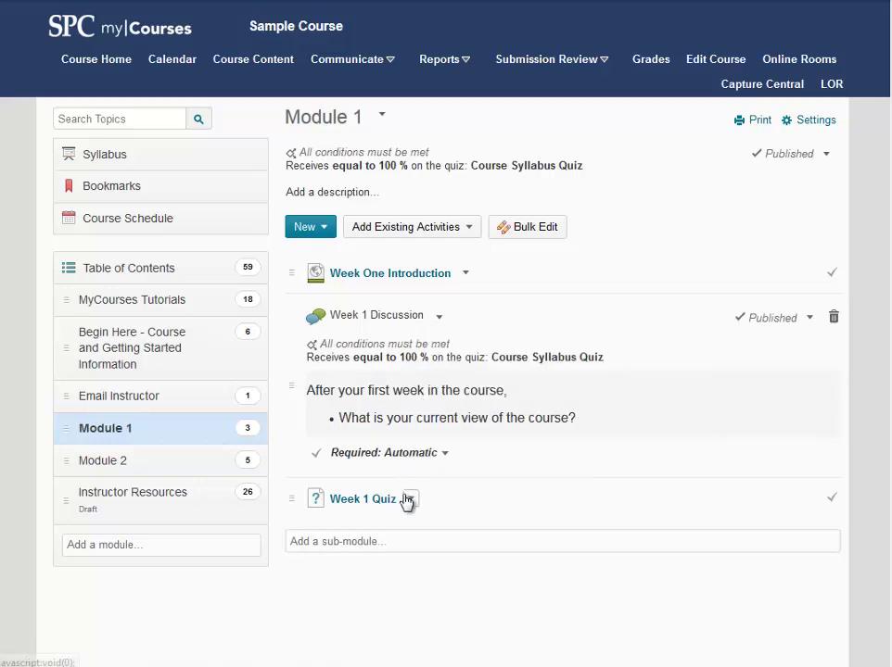
{"action": "left_click", "coordinate": [378, 534]}
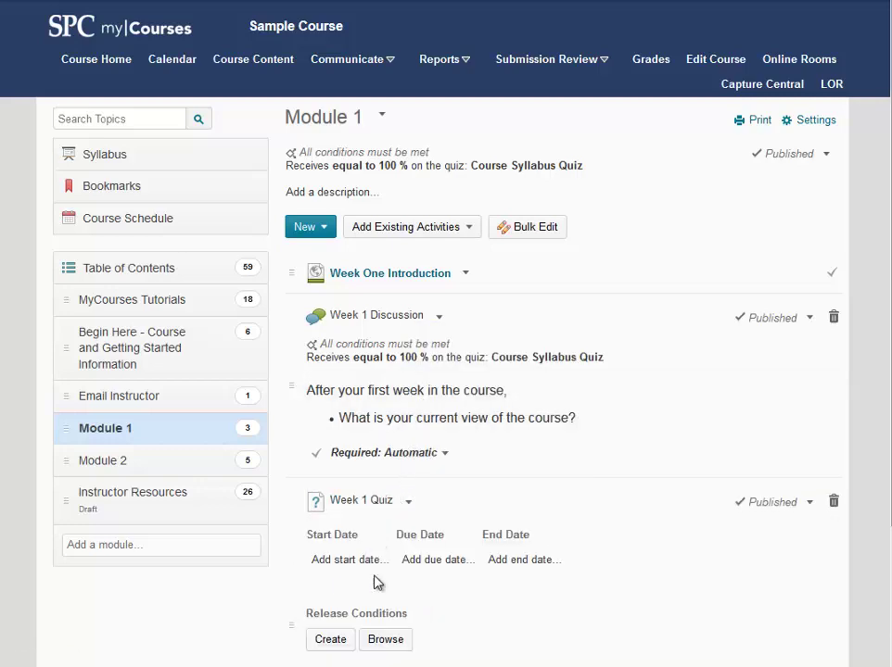
{"action": "left_click", "coordinate": [393, 644]}
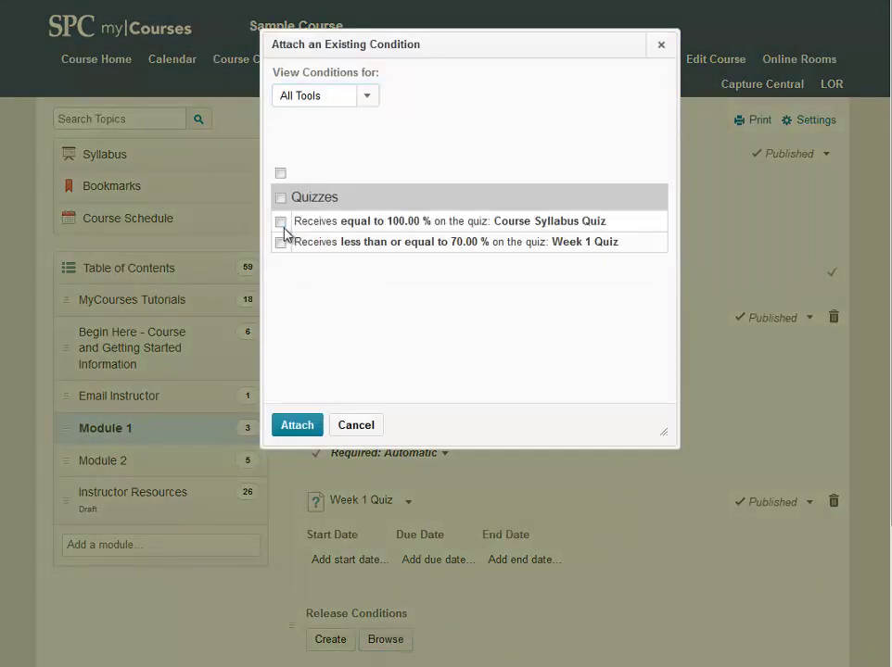
{"action": "left_click", "coordinate": [281, 223]}
{"action": "left_click", "coordinate": [299, 426]}
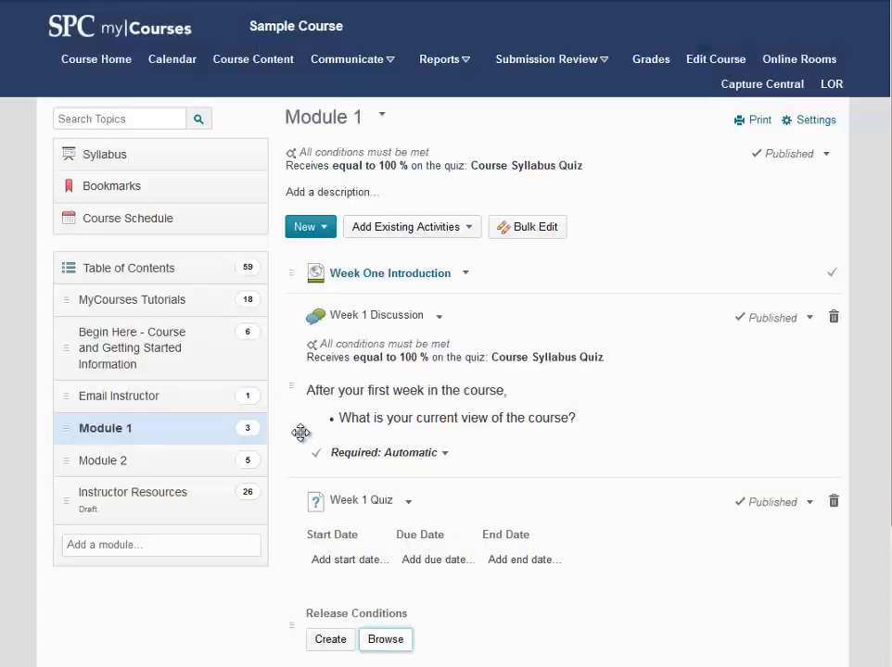
{"action": "scroll", "coordinate": [398, 454], "scroll_direction": "down", "scroll_amount": 2}
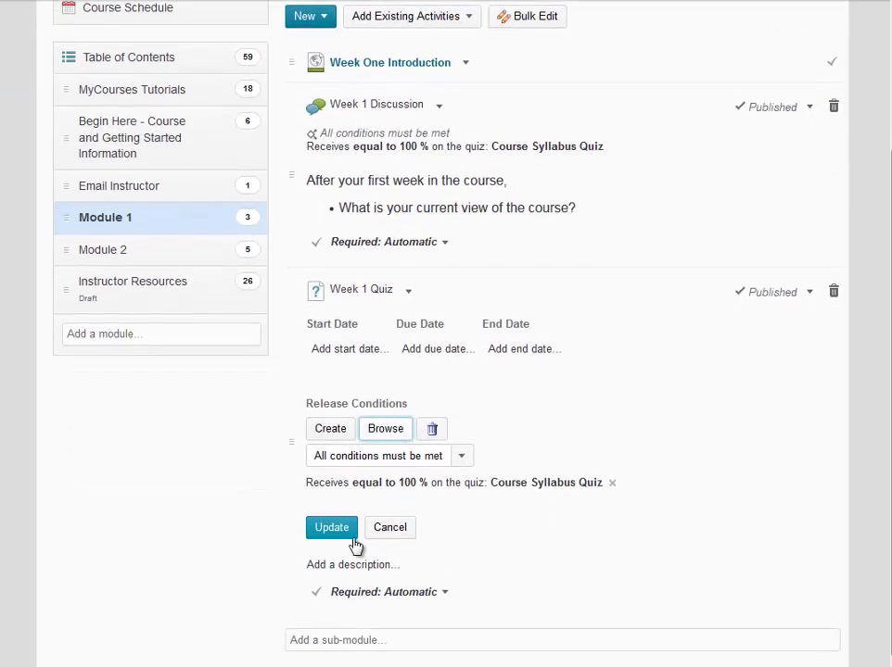
{"action": "left_click", "coordinate": [351, 545]}
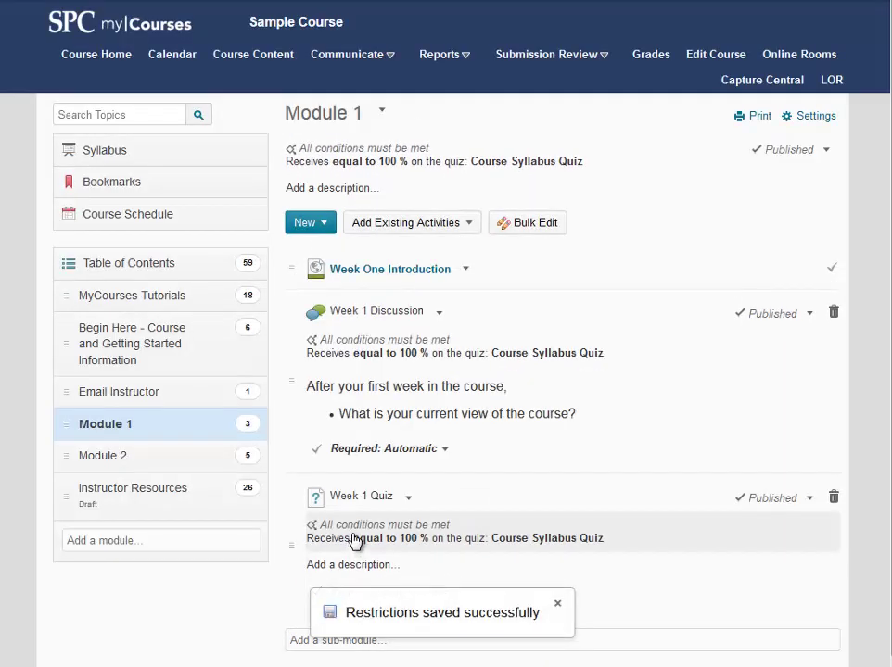
Open Module 2 and attach the 100% Course Syllabus Quiz release condition to it
{"action": "left_click", "coordinate": [182, 463]}
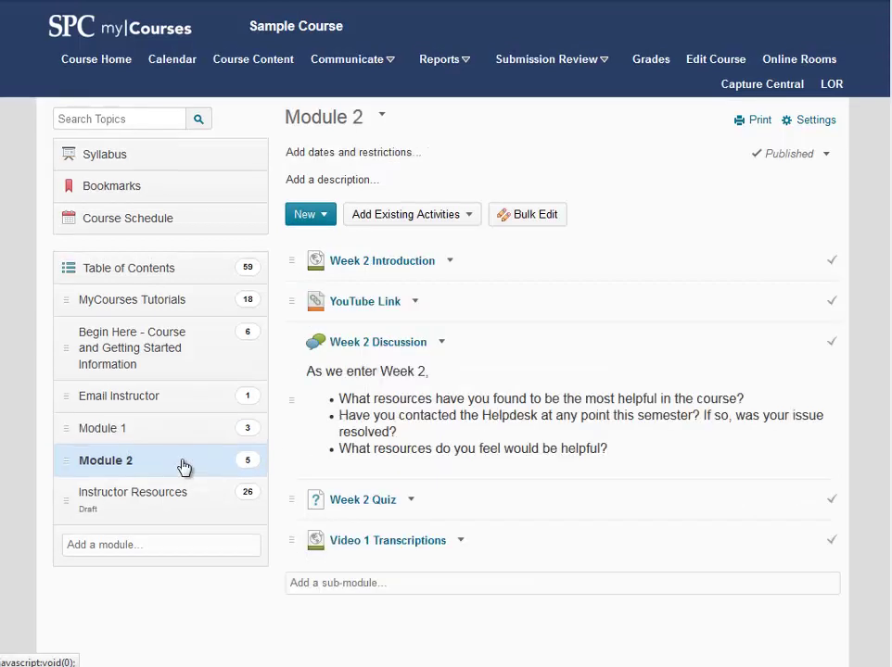
{"action": "left_click", "coordinate": [349, 160]}
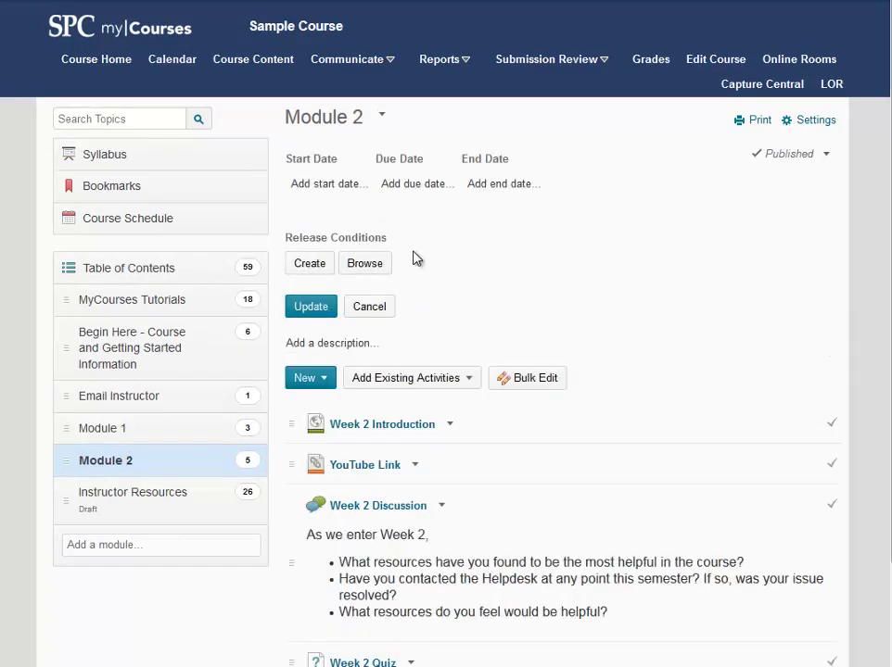
{"action": "left_click", "coordinate": [364, 264]}
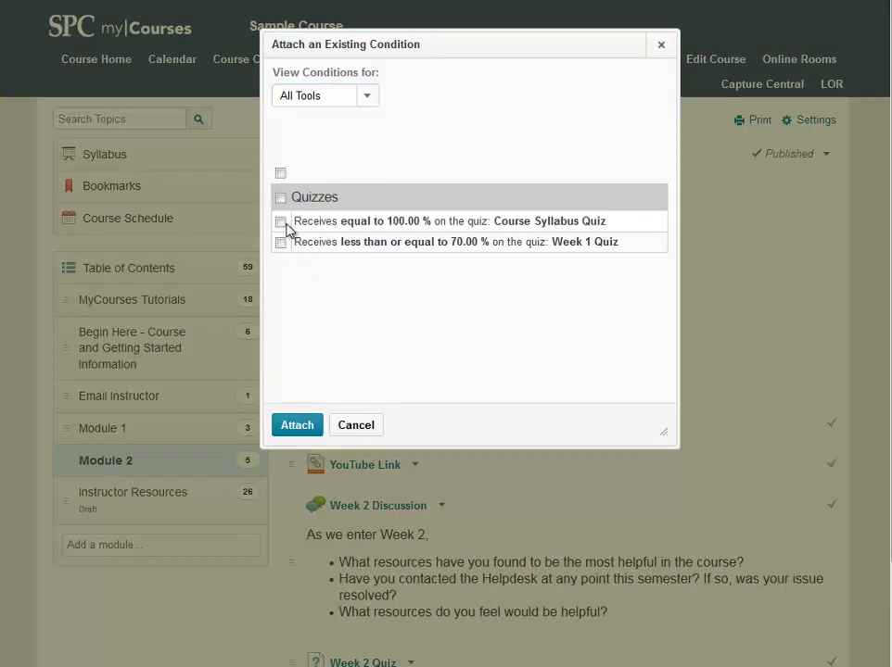
{"action": "left_click", "coordinate": [281, 222]}
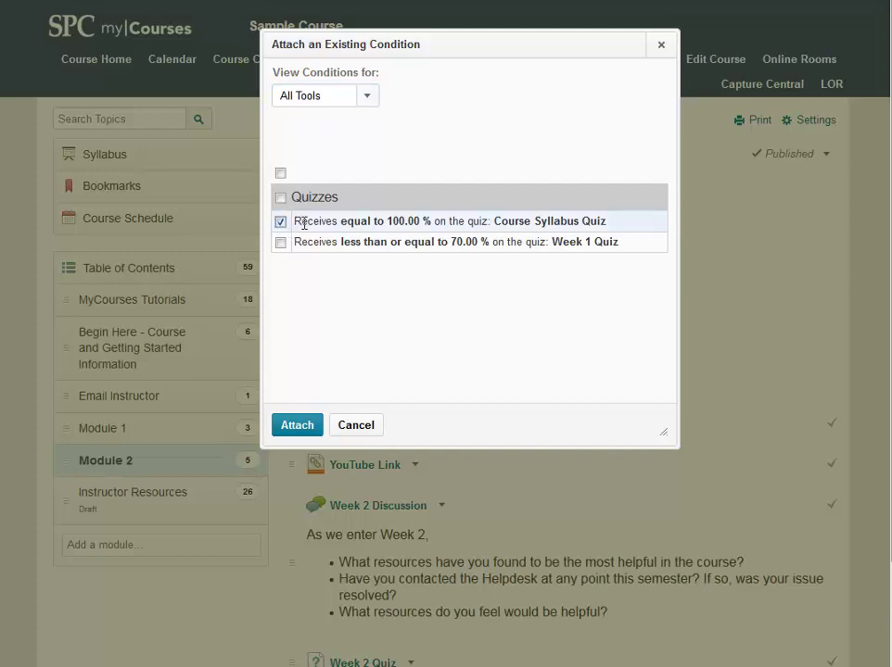
{"action": "left_click", "coordinate": [291, 428]}
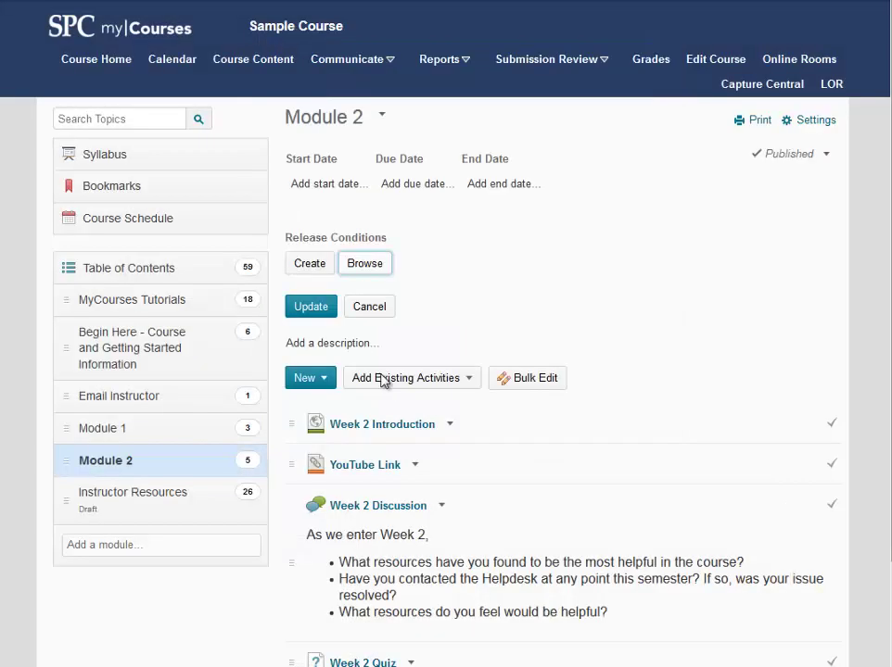
{"action": "left_click", "coordinate": [311, 378]}
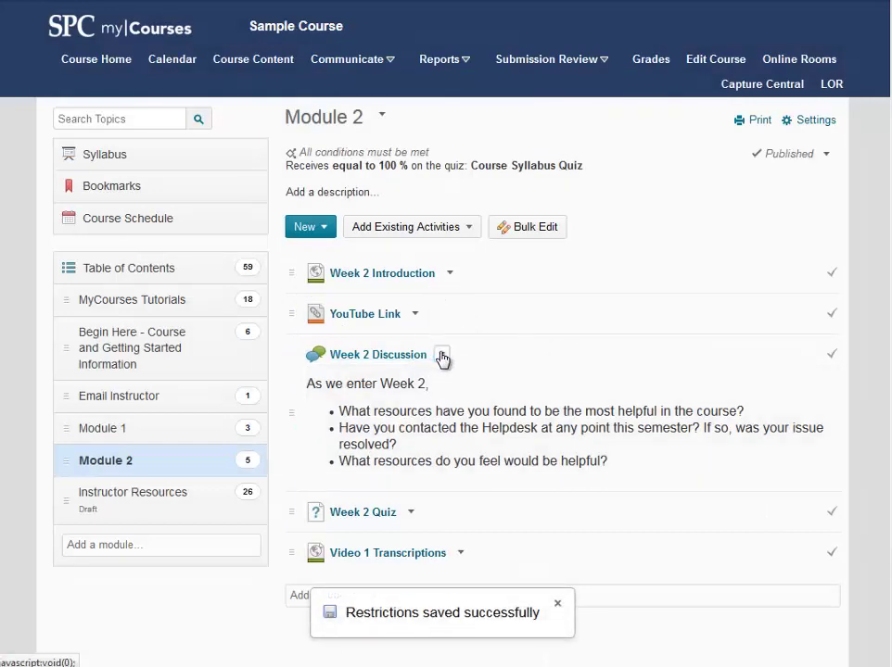
Attach the 100% Course Syllabus Quiz condition to the Week 2 Discussion and save it
{"action": "left_click", "coordinate": [443, 356]}
{"action": "left_click", "coordinate": [470, 395]}
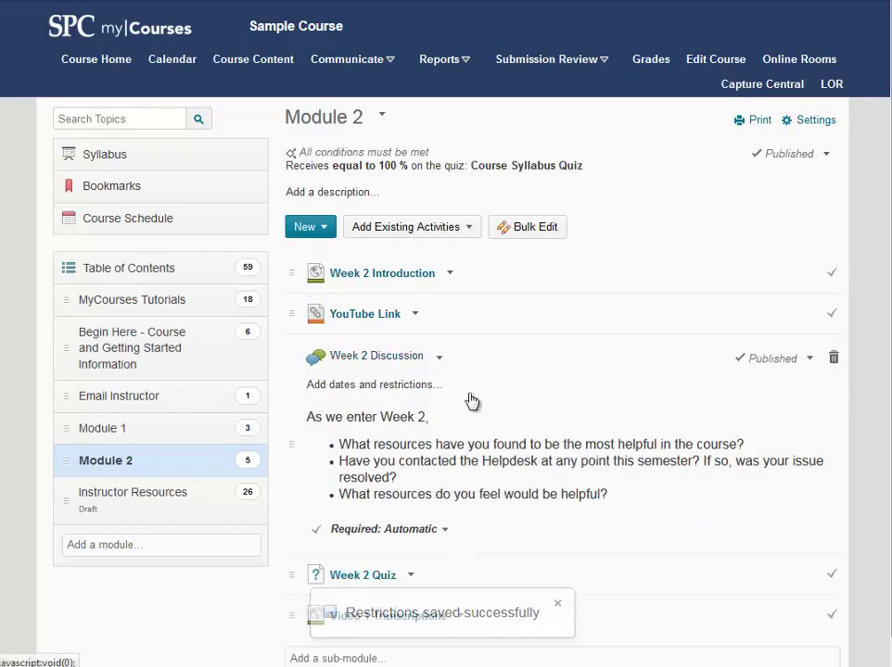
{"action": "left_click", "coordinate": [410, 386]}
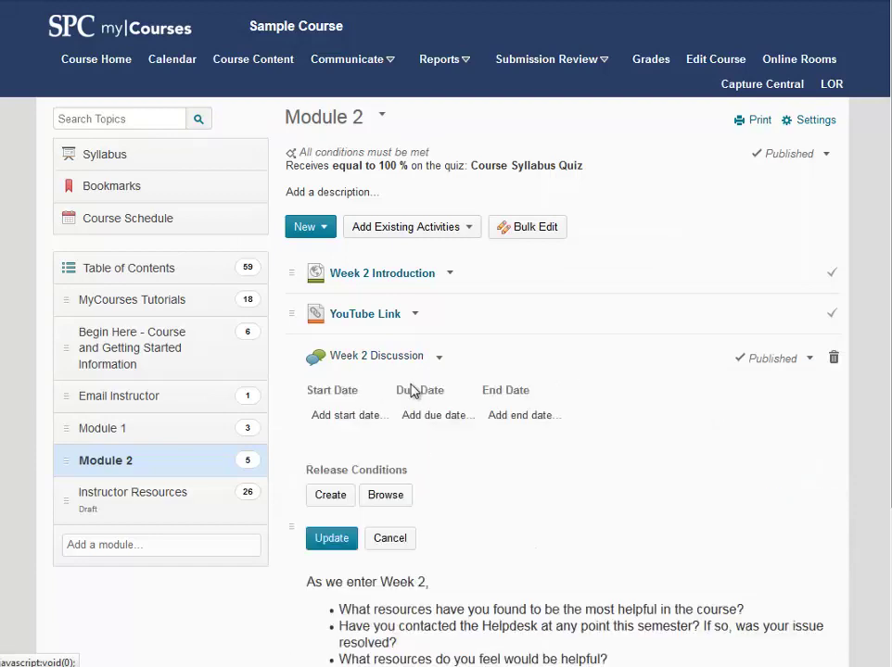
{"action": "left_click", "coordinate": [384, 497]}
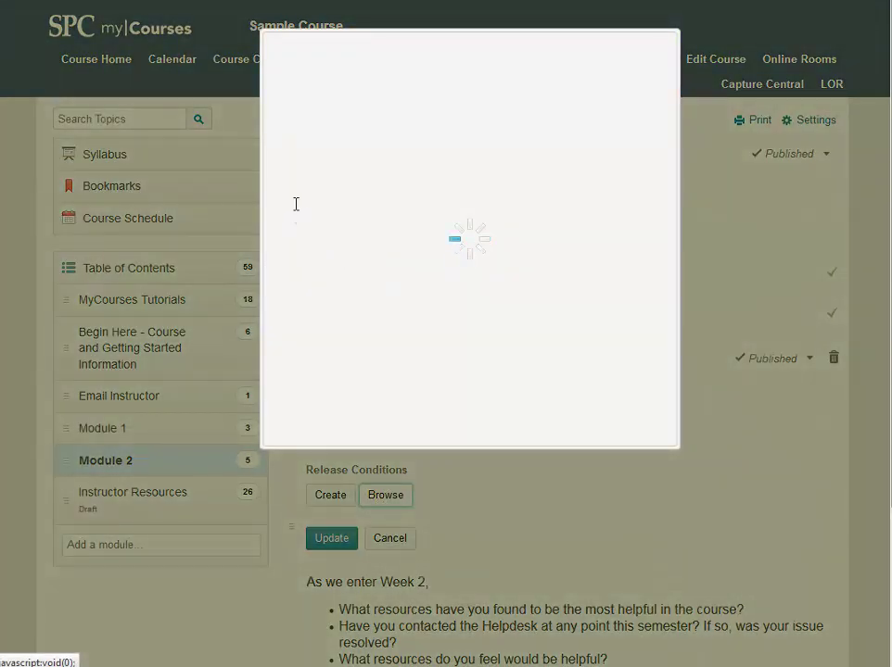
{"action": "left_click", "coordinate": [280, 222]}
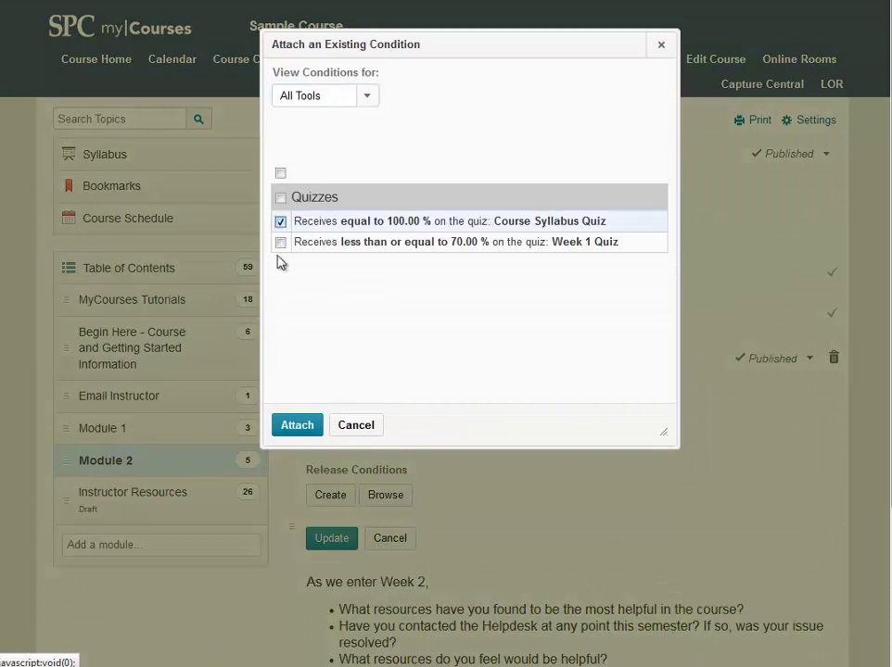
{"action": "left_click", "coordinate": [289, 436]}
{"action": "scroll", "coordinate": [380, 426], "scroll_direction": "down", "scroll_amount": 2}
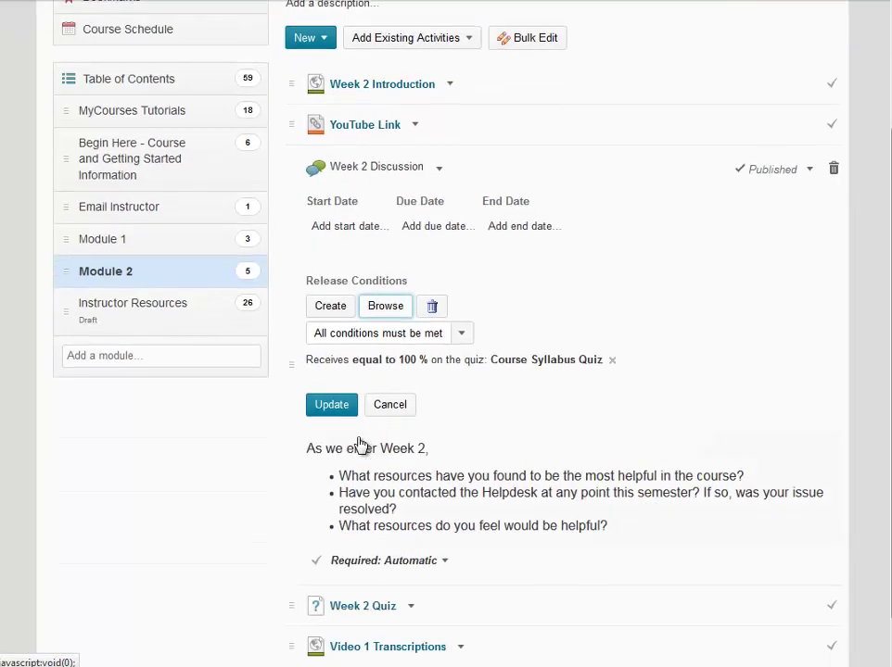
{"action": "left_click", "coordinate": [345, 410]}
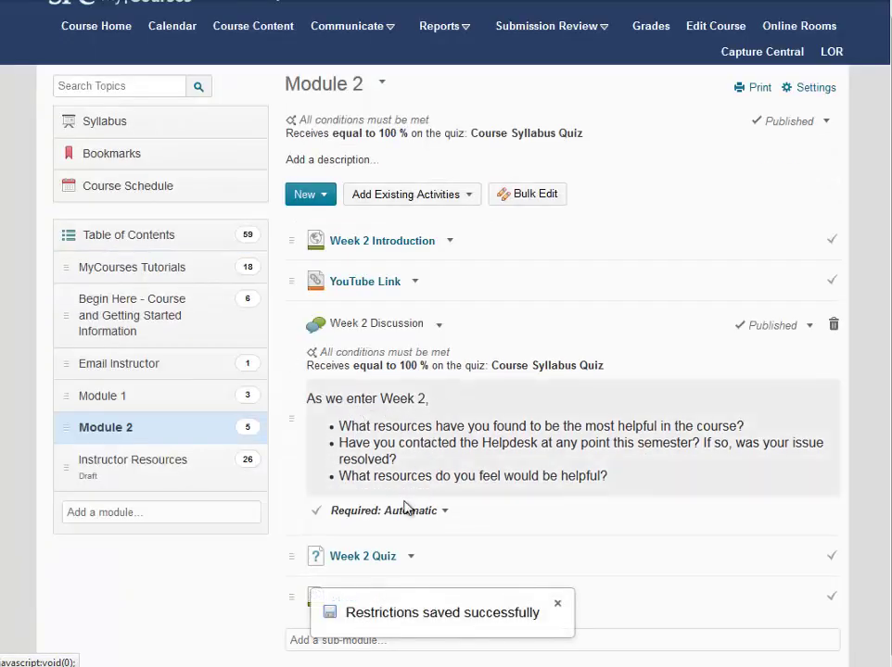
{"action": "left_click", "coordinate": [411, 556]}
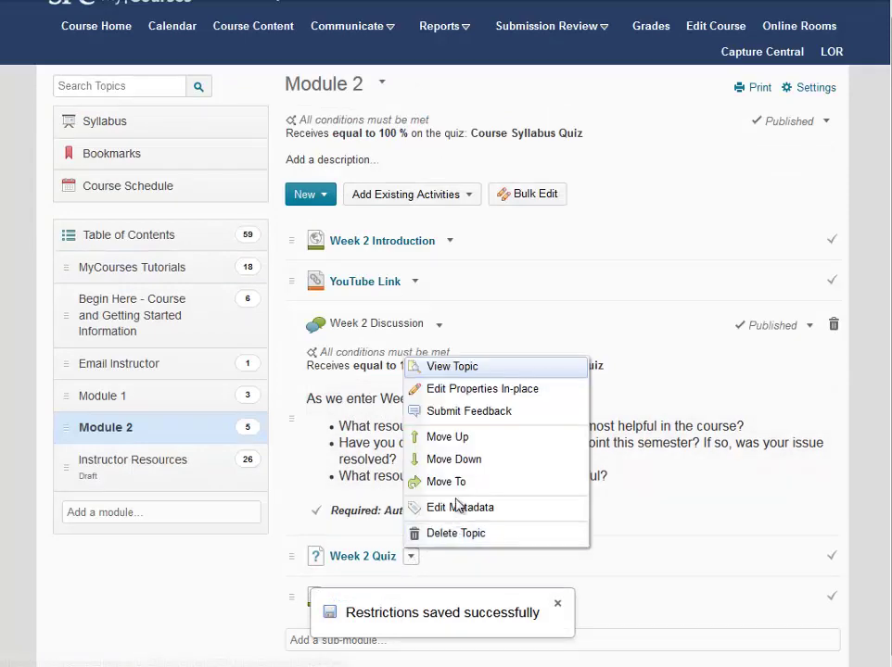
Attach the 100% Course Syllabus Quiz condition to the Week 2 Quiz and save it
{"action": "left_click", "coordinate": [458, 387]}
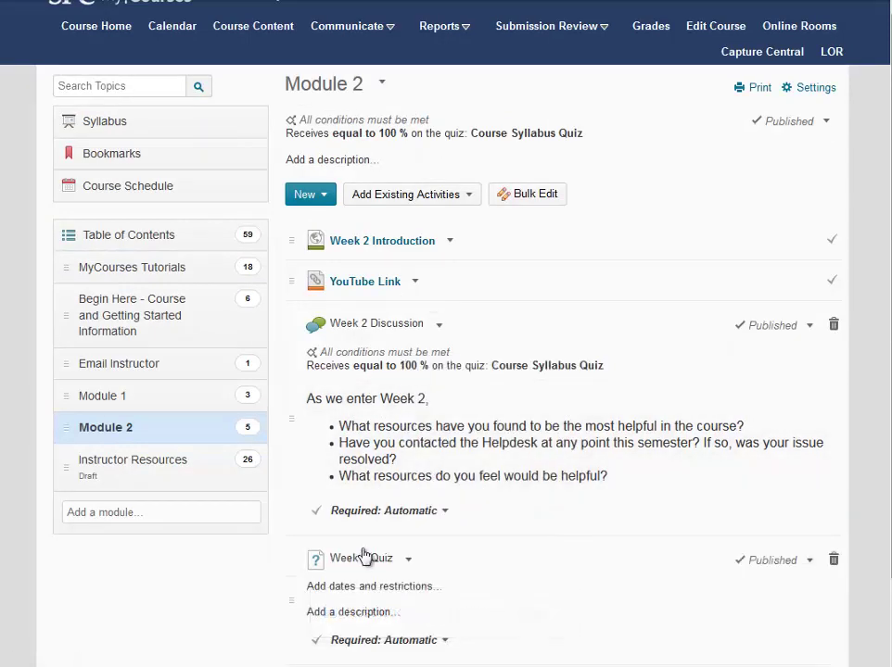
{"action": "left_click", "coordinate": [360, 587]}
{"action": "scroll", "coordinate": [417, 479], "scroll_direction": "down", "scroll_amount": 2}
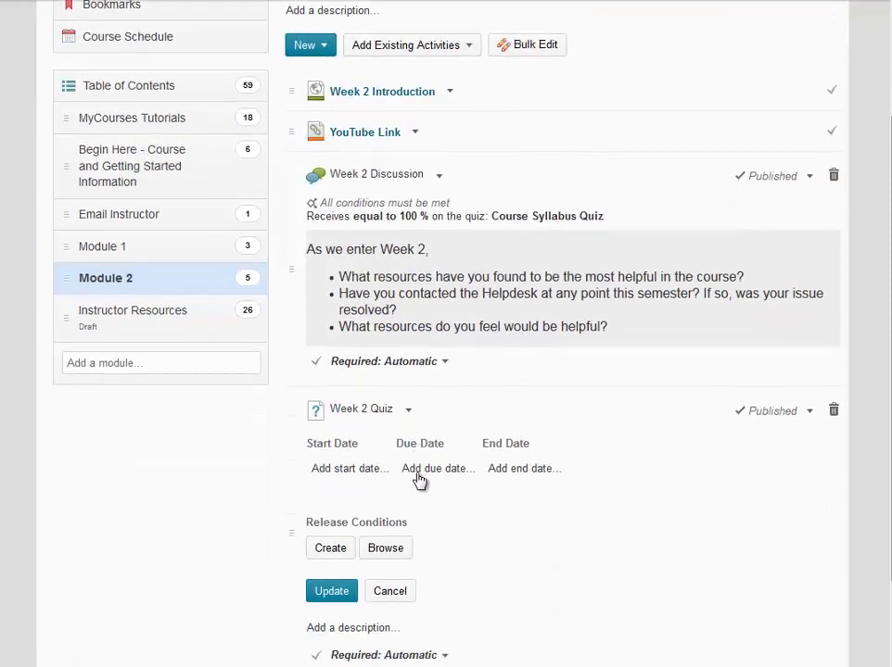
{"action": "scroll", "coordinate": [419, 481], "scroll_direction": "down", "scroll_amount": 1}
{"action": "left_click", "coordinate": [372, 509]}
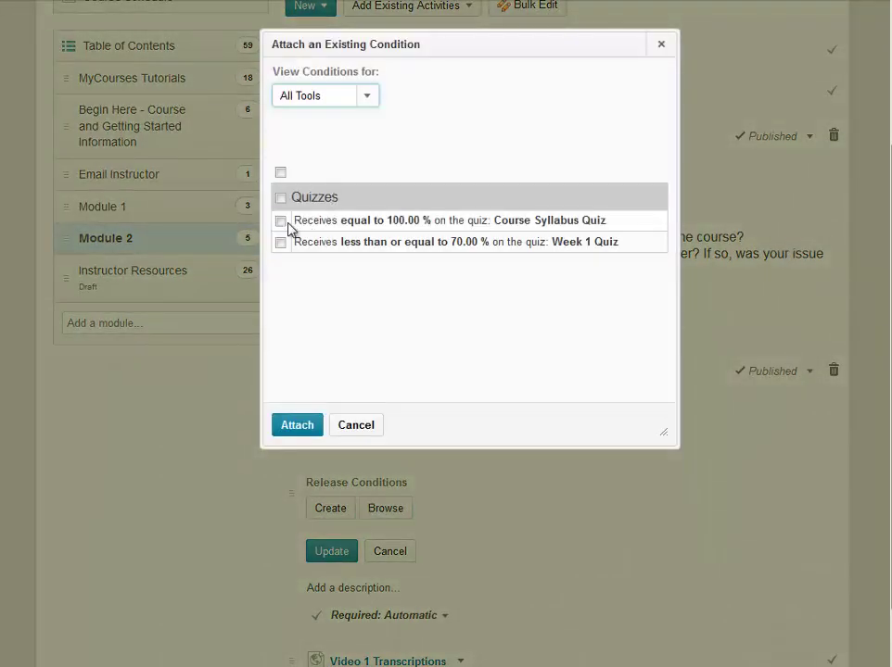
{"action": "left_click", "coordinate": [281, 221]}
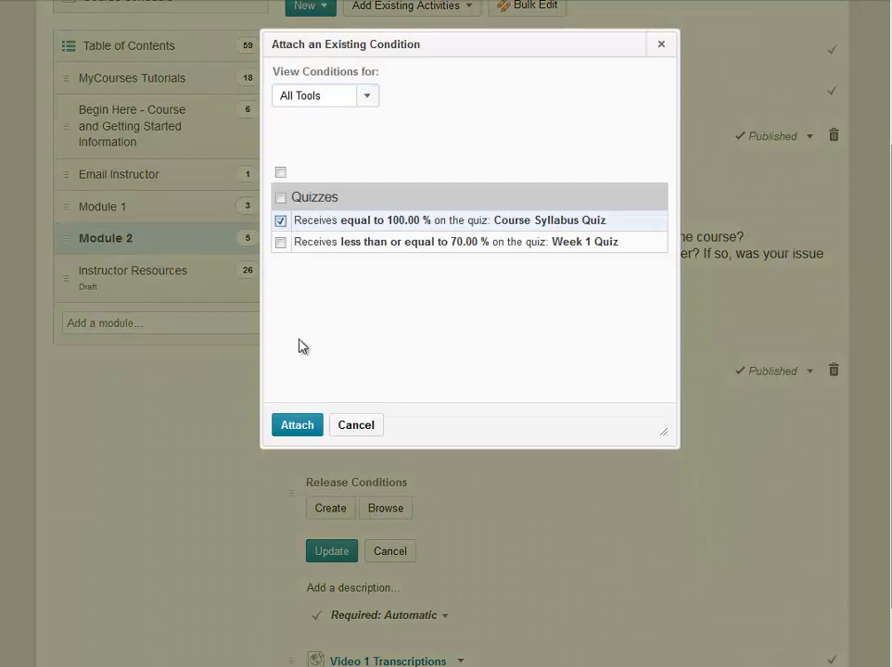
{"action": "left_click", "coordinate": [307, 431]}
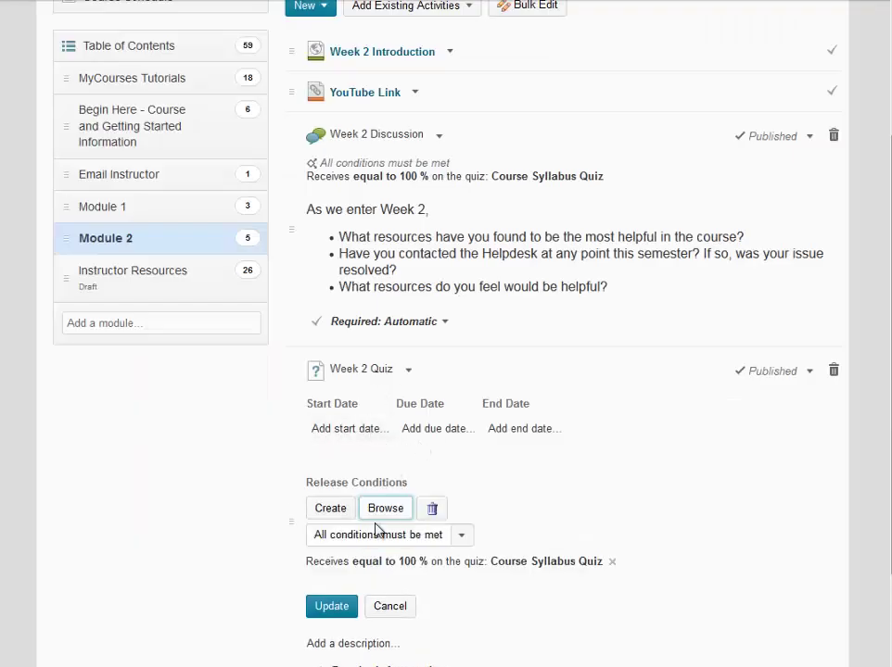
{"action": "left_click", "coordinate": [345, 608]}
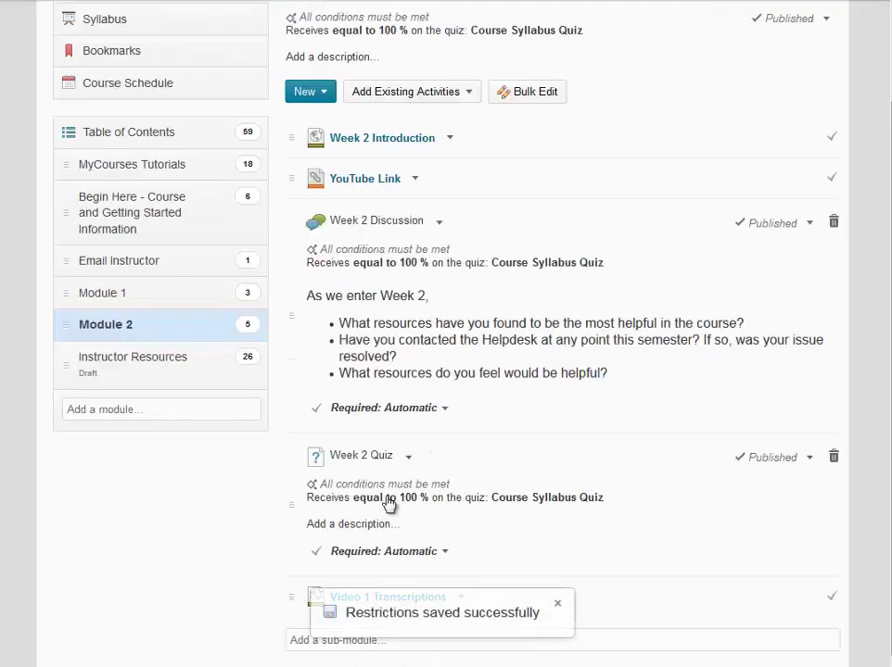